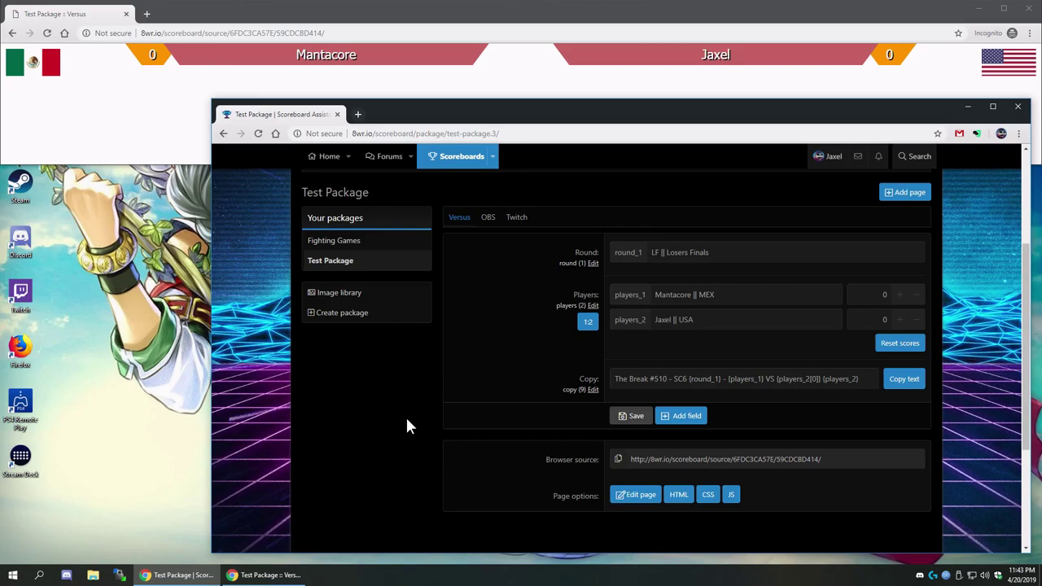
Step: Launch Stream Deck, place it left of the Scoreboard Assistant Test Package page, and select the source URL
{"action": "left_click", "coordinate": [175, 447]}
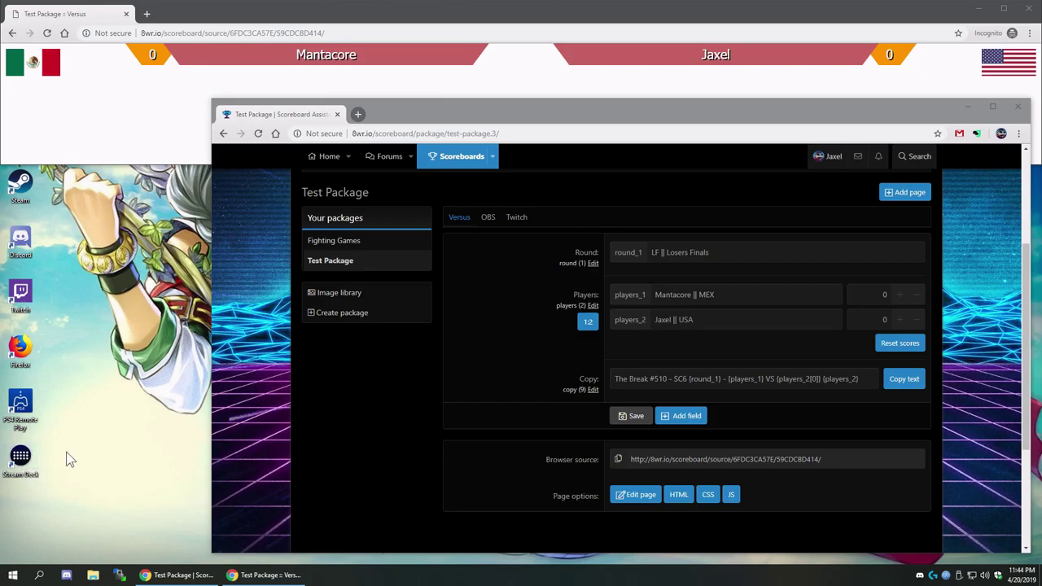
{"action": "left_click", "coordinate": [22, 458]}
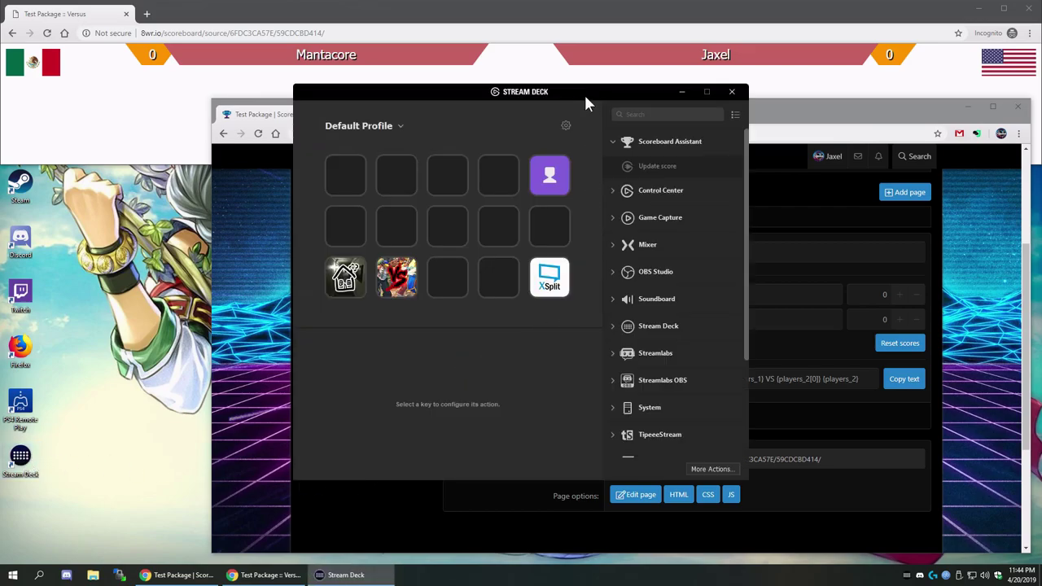
{"action": "left_click_drag", "start_coordinate": [585, 96], "coordinate": [336, 152]}
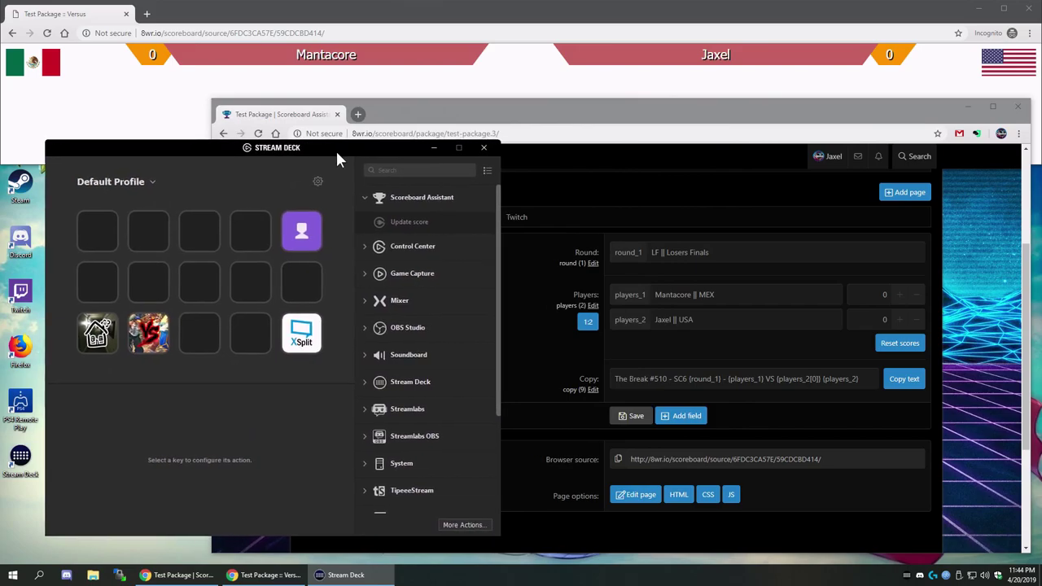
{"action": "left_click", "coordinate": [435, 197]}
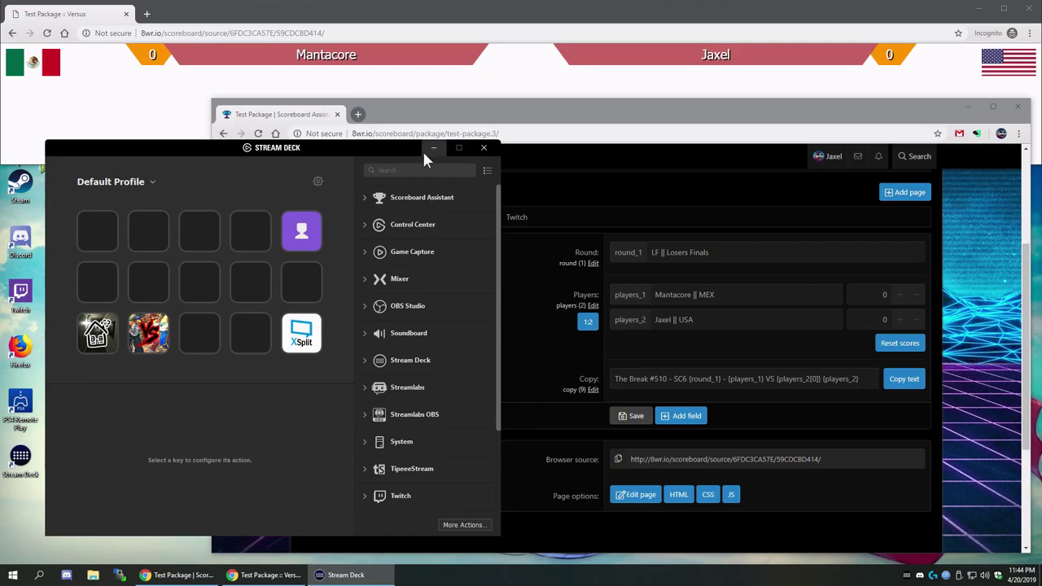
{"action": "left_click_drag", "start_coordinate": [374, 152], "coordinate": [361, 158]}
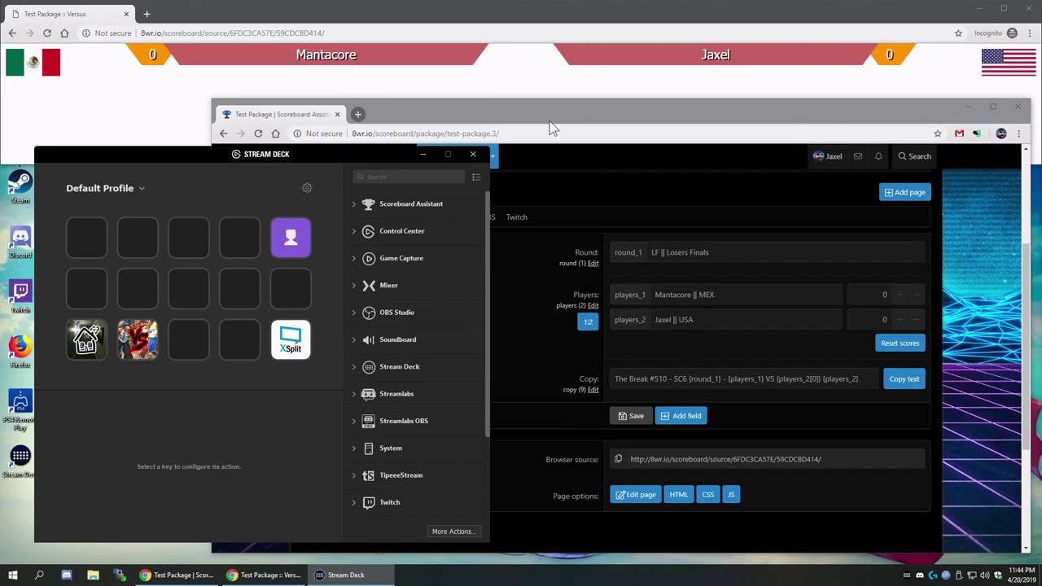
{"action": "triple_click", "coordinate": [752, 459]}
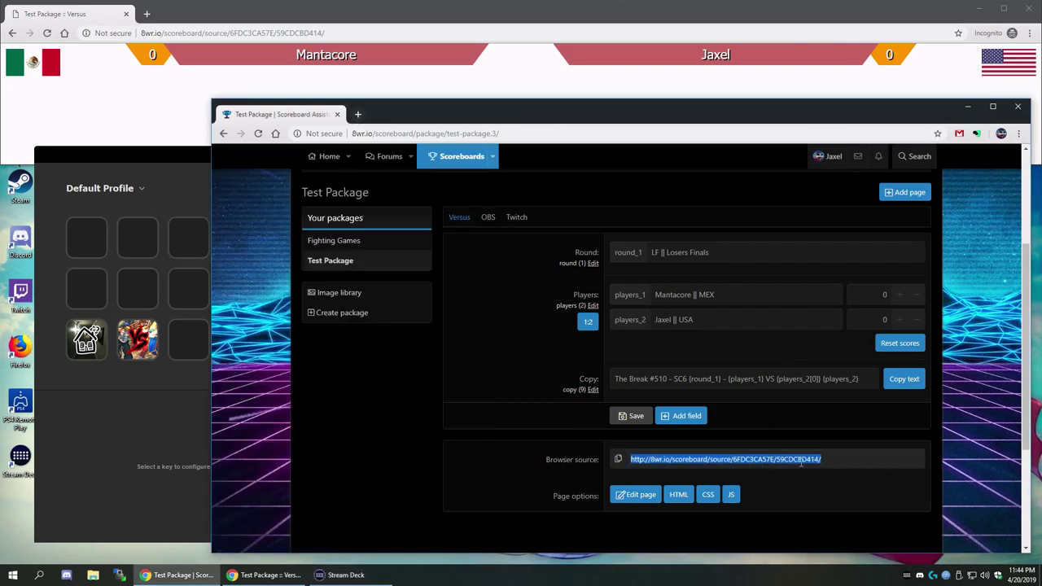
{"action": "left_click", "coordinate": [758, 459]}
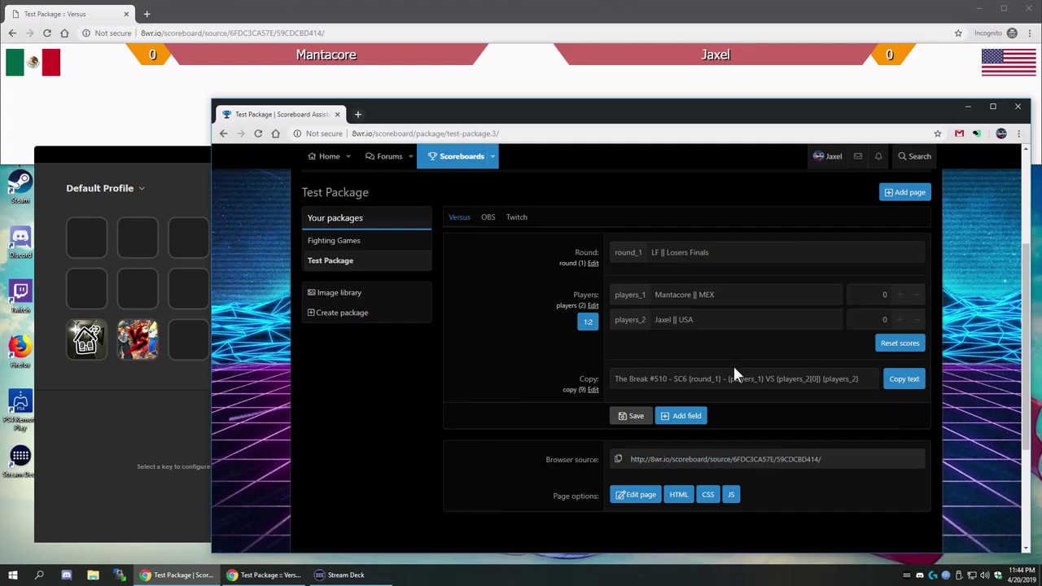
{"action": "left_click", "coordinate": [274, 31]}
{"action": "double_click", "coordinate": [240, 34]}
{"action": "triple_click", "coordinate": [240, 34]}
{"action": "double_click", "coordinate": [257, 32]}
{"action": "double_click", "coordinate": [301, 32]}
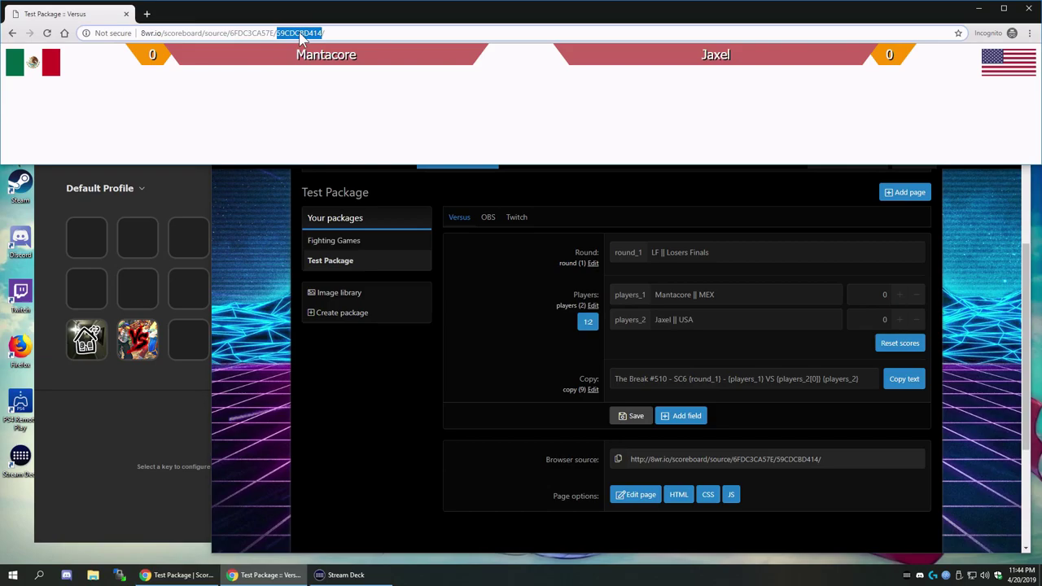
{"action": "double_click", "coordinate": [250, 33]}
{"action": "double_click", "coordinate": [308, 33]}
{"action": "double_click", "coordinate": [254, 32]}
{"action": "double_click", "coordinate": [297, 32]}
{"action": "double_click", "coordinate": [245, 33]}
{"action": "double_click", "coordinate": [298, 33]}
{"action": "double_click", "coordinate": [246, 32]}
{"action": "left_click", "coordinate": [292, 34]}
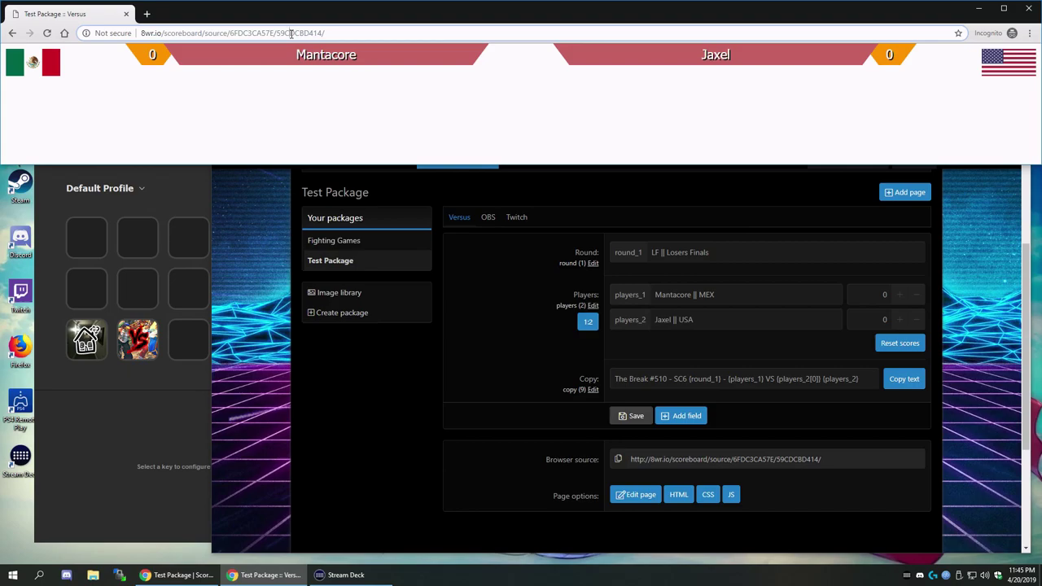
{"action": "left_click", "coordinate": [545, 337]}
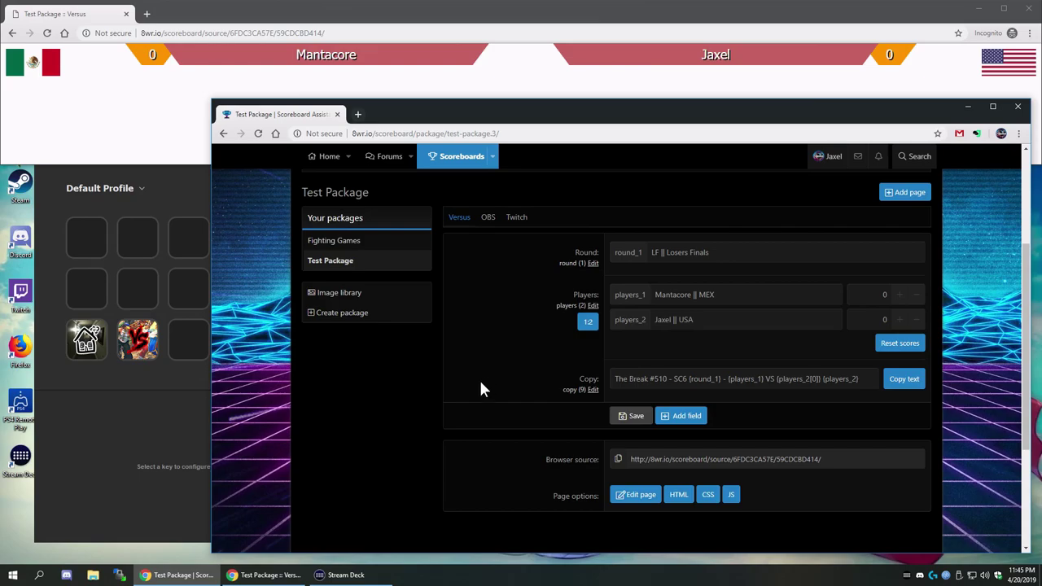
Step: Put a Scoreboard Assistant Update score action (Direction +1) on the first Default Profile key
{"action": "left_click", "coordinate": [154, 423]}
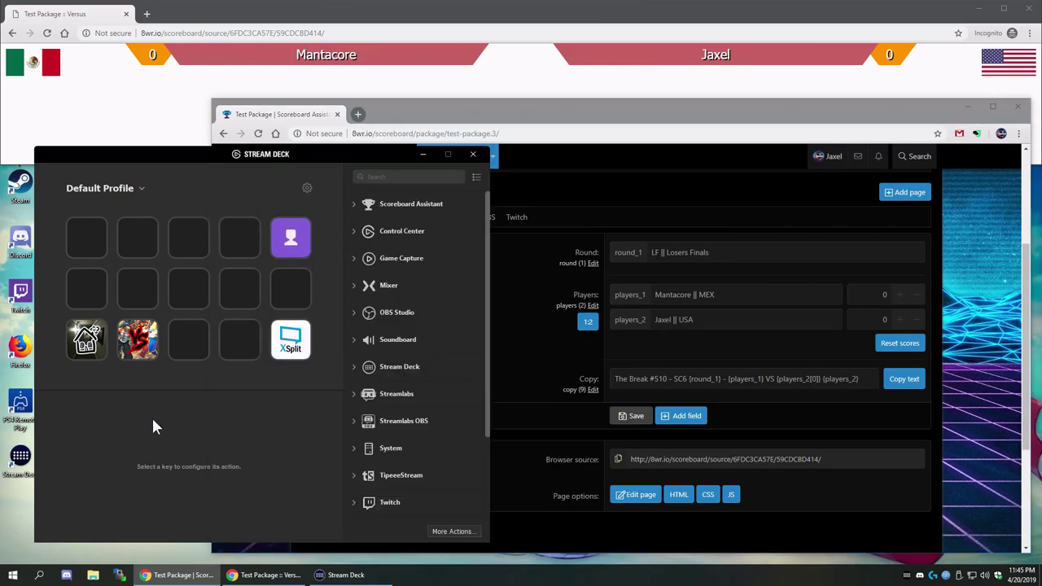
{"action": "left_click", "coordinate": [412, 205]}
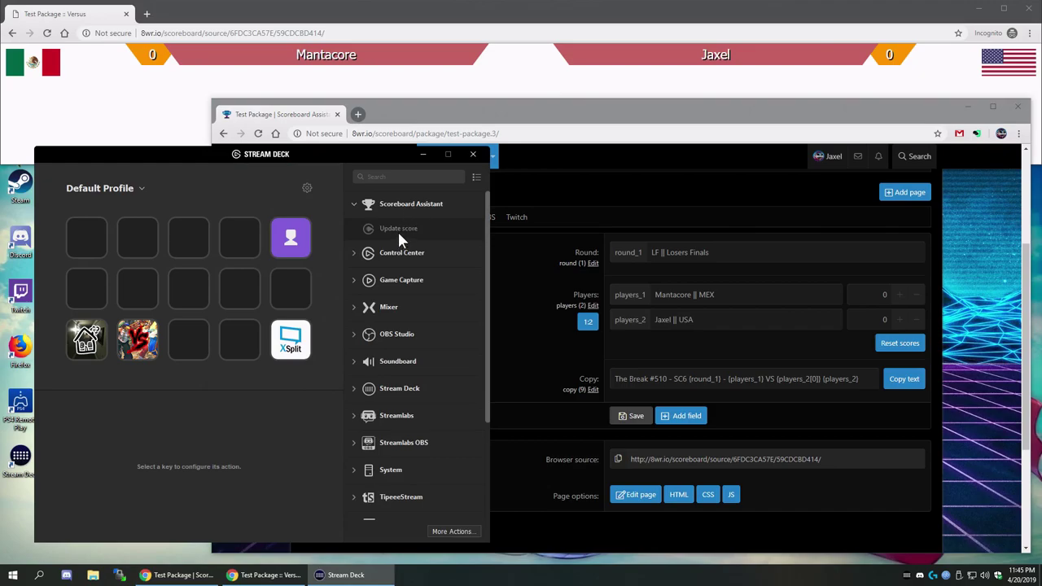
{"action": "left_click_drag", "start_coordinate": [399, 229], "coordinate": [91, 243]}
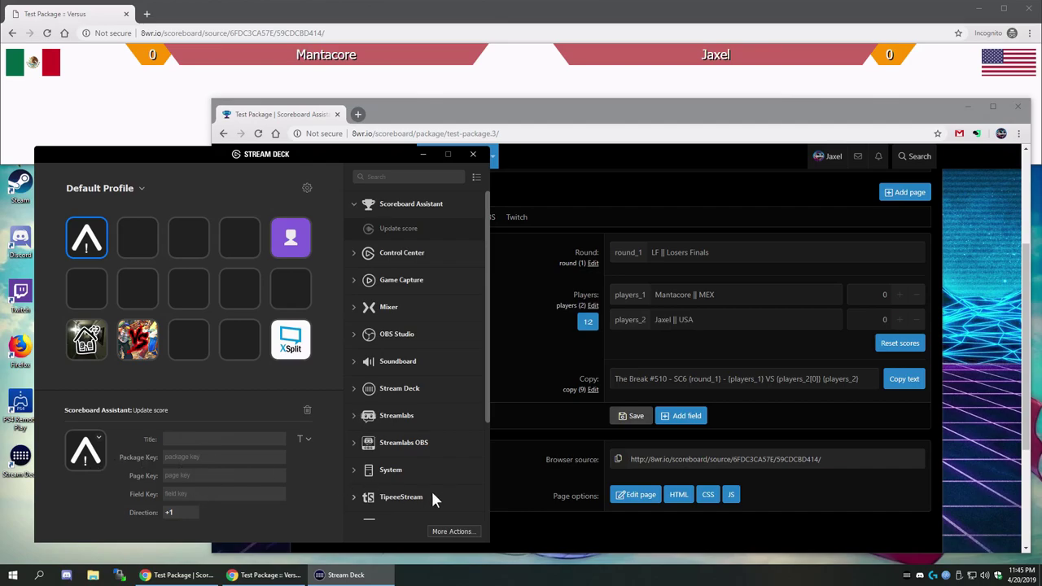
{"action": "left_click", "coordinate": [545, 492]}
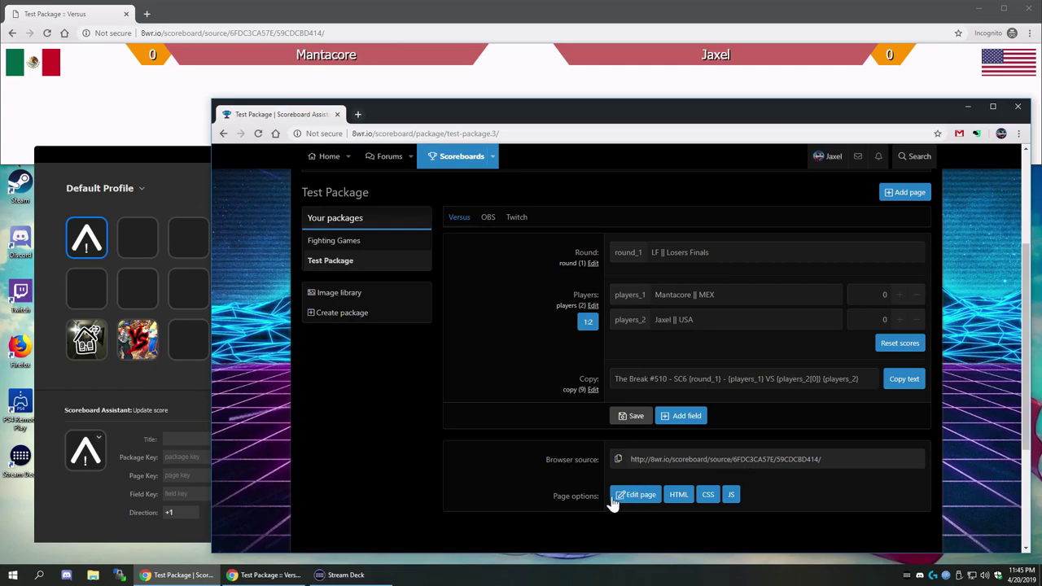
Step: Select the browser source address and pick out the package key in the overlay URL
{"action": "left_click", "coordinate": [721, 462]}
{"action": "triple_click", "coordinate": [753, 459]}
{"action": "left_click", "coordinate": [533, 428]}
{"action": "left_click", "coordinate": [795, 460]}
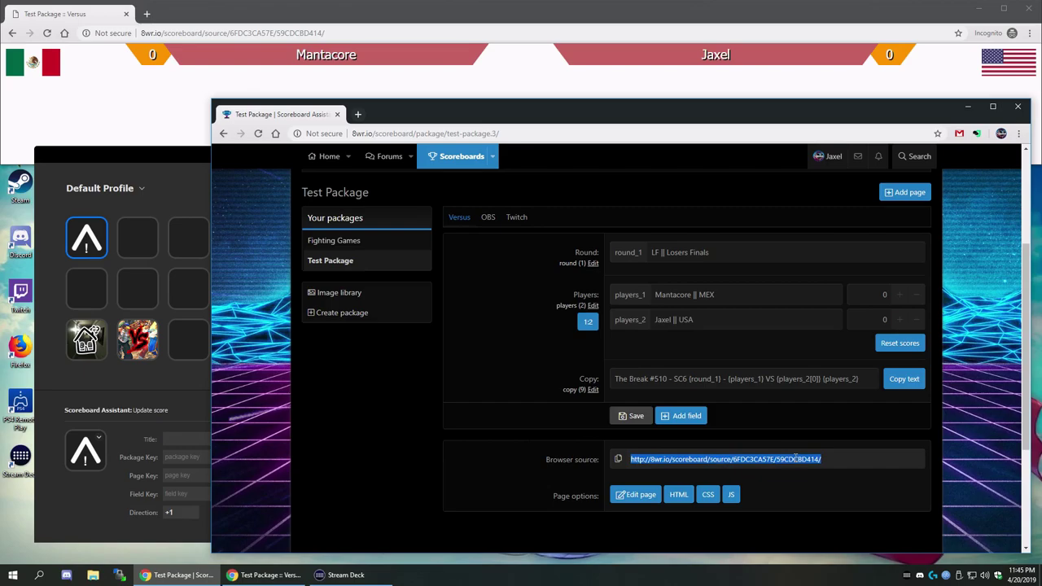
{"action": "left_click", "coordinate": [799, 463]}
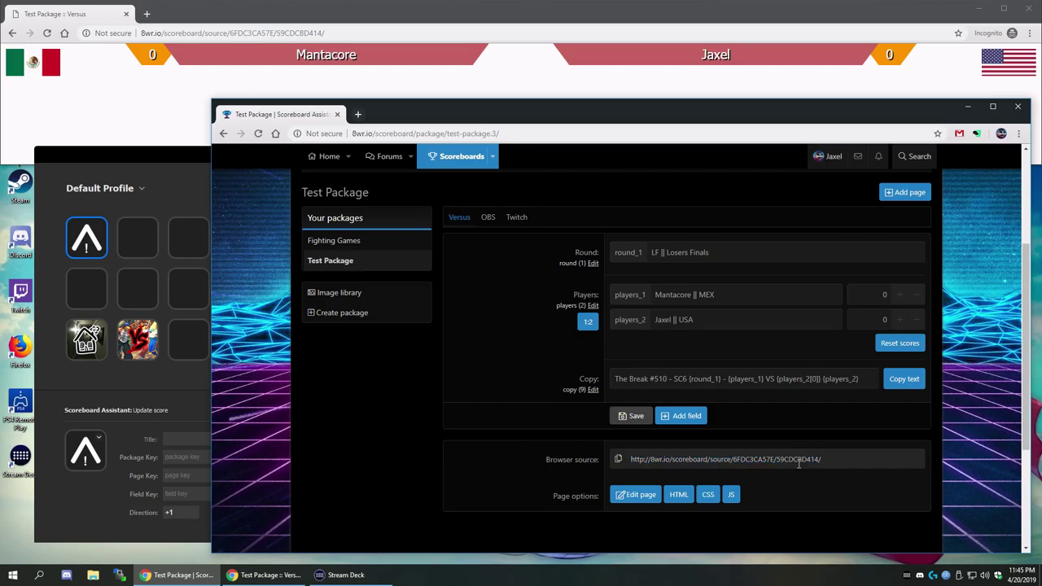
{"action": "scroll", "coordinate": [557, 431], "scroll_direction": "down", "scroll_amount": 3}
{"action": "scroll", "coordinate": [696, 367], "scroll_direction": "up", "scroll_amount": 1}
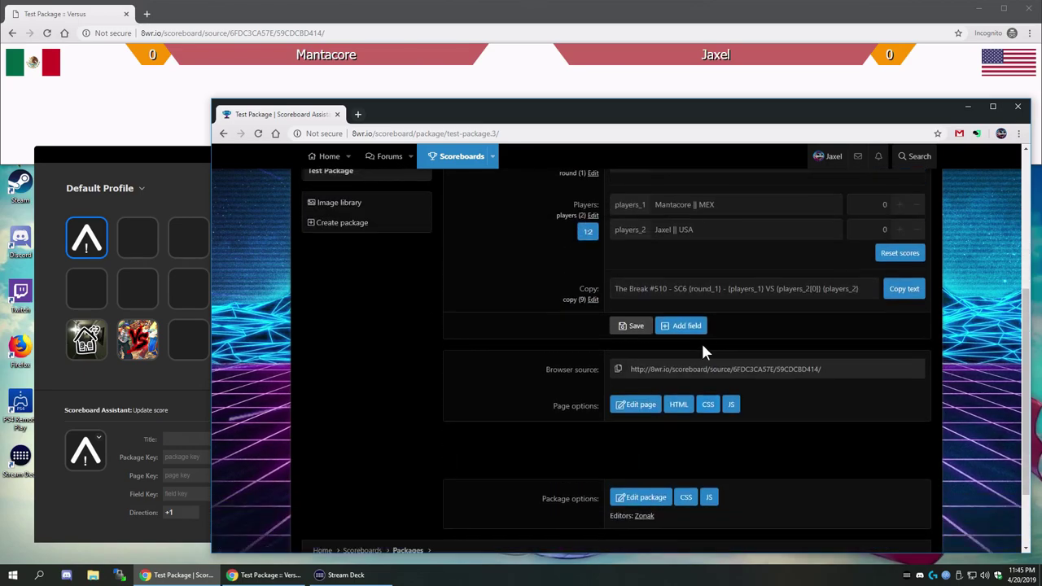
{"action": "double_click", "coordinate": [253, 34]}
Step: Copy the package key from the package settings into the key's Package Key field
{"action": "left_click", "coordinate": [473, 409]}
{"action": "left_click", "coordinate": [645, 498]}
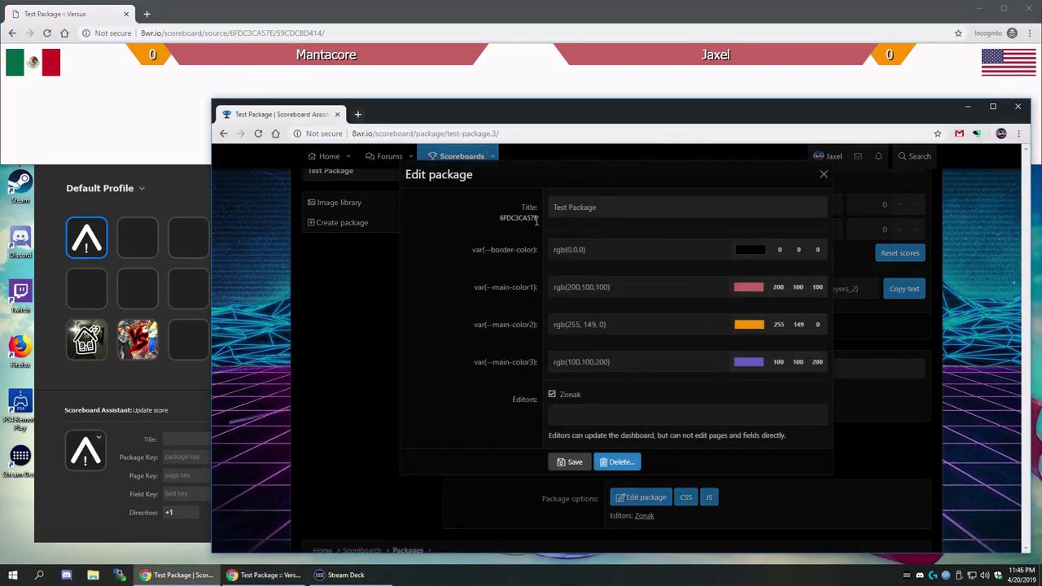
{"action": "double_click", "coordinate": [520, 219]}
{"action": "key", "text": "ctrl+c"}
{"action": "left_click", "coordinate": [380, 383]}
{"action": "left_click", "coordinate": [175, 456]}
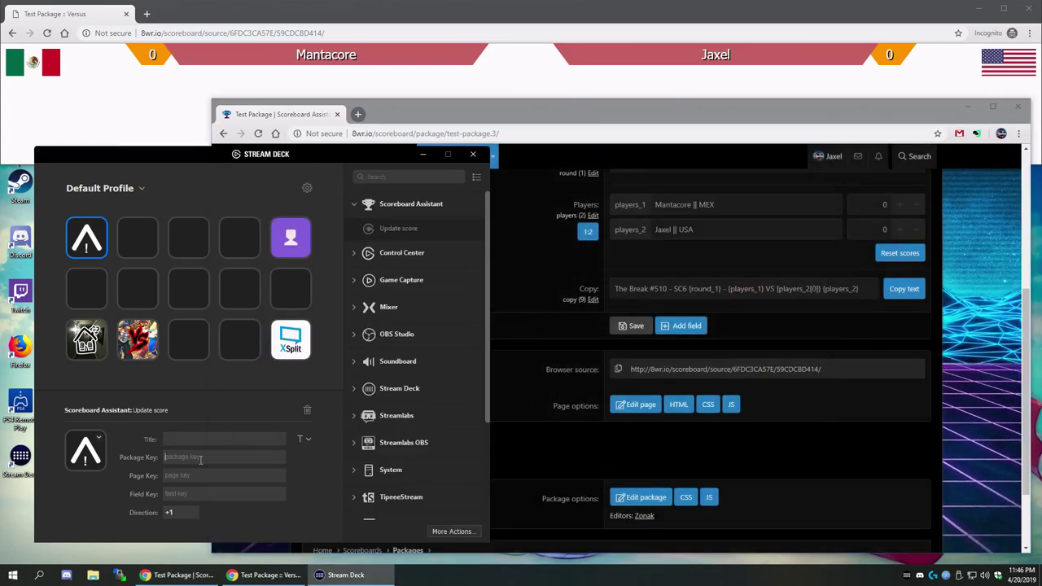
{"action": "key", "text": "ctrl+v"}
Step: Copy the Versus page key from the page settings into the key's Page Key field
{"action": "left_click", "coordinate": [537, 441]}
{"action": "left_click", "coordinate": [636, 404]}
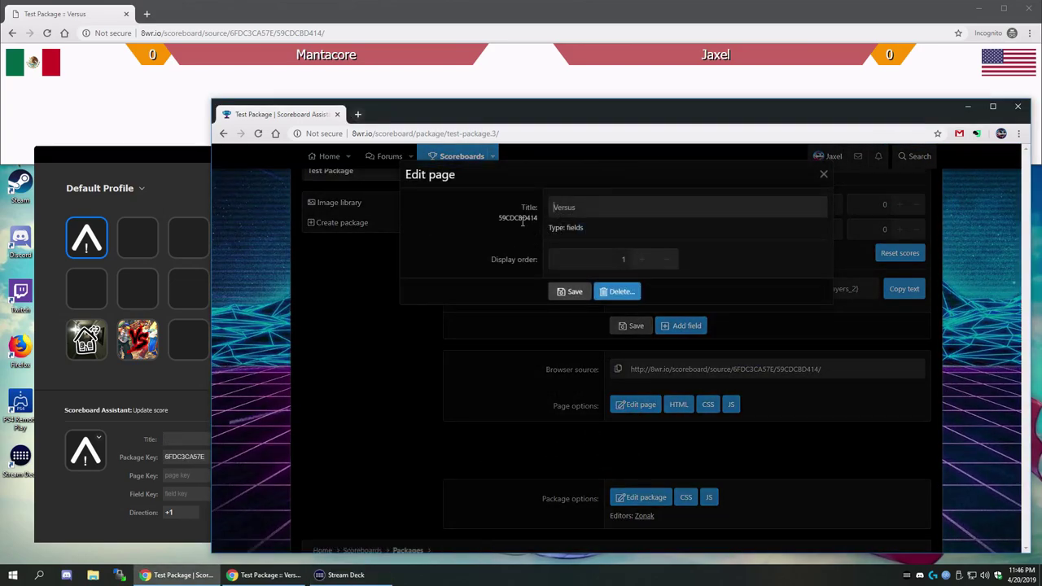
{"action": "double_click", "coordinate": [518, 218]}
{"action": "key", "text": "ctrl+c"}
{"action": "left_click", "coordinate": [175, 474]}
{"action": "key", "text": "ctrl+v"}
{"action": "left_click", "coordinate": [529, 441]}
{"action": "scroll", "coordinate": [505, 411], "scroll_direction": "up", "scroll_amount": 1}
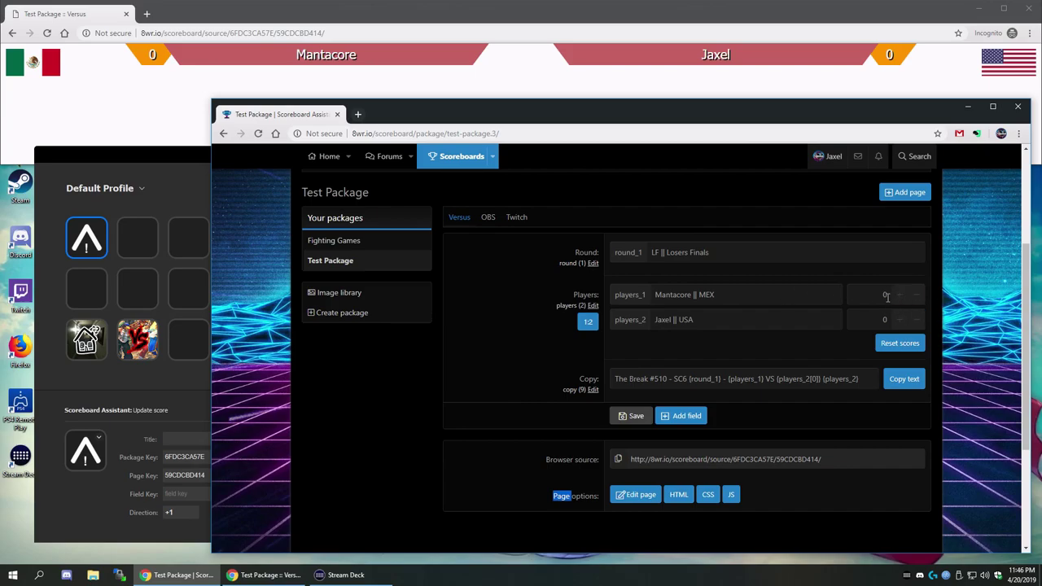
Step: Copy players_1 from the browser into the first key's Field Key box
{"action": "double_click", "coordinate": [627, 297]}
{"action": "key", "text": "ctrl+c"}
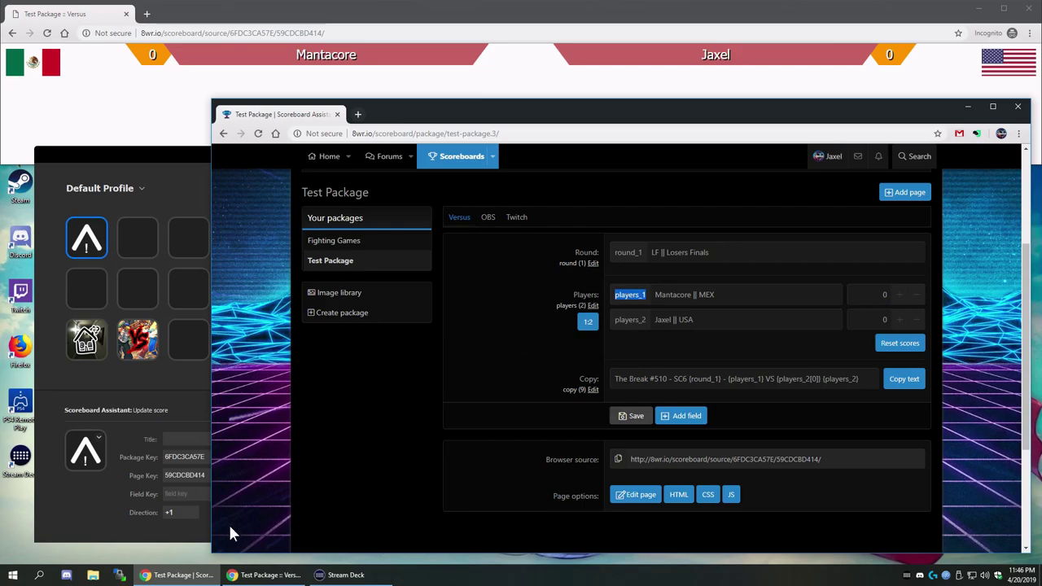
{"action": "left_click", "coordinate": [197, 494]}
{"action": "key", "text": "ctrl+v"}
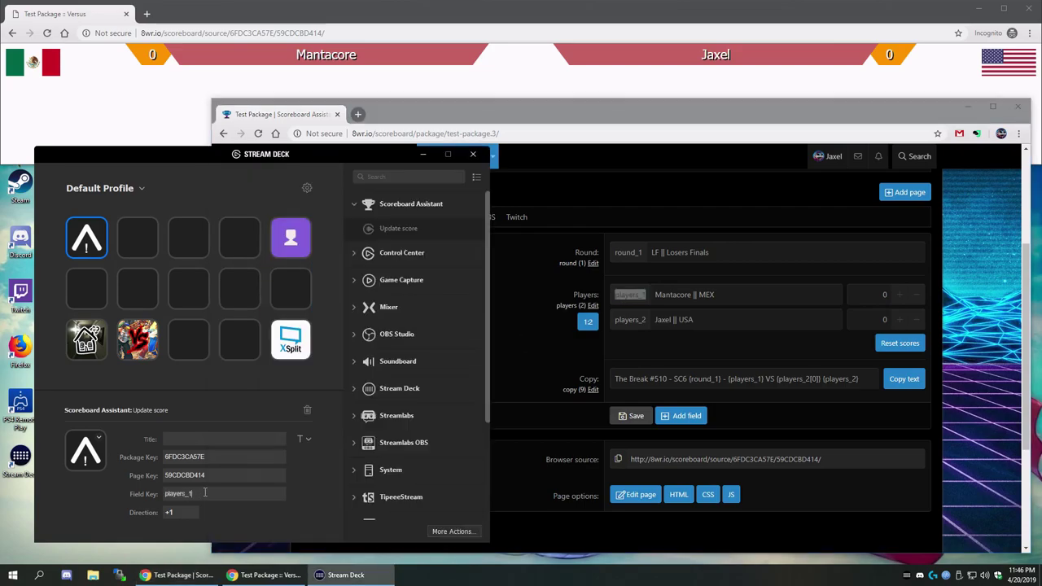
{"action": "left_click", "coordinate": [237, 446]}
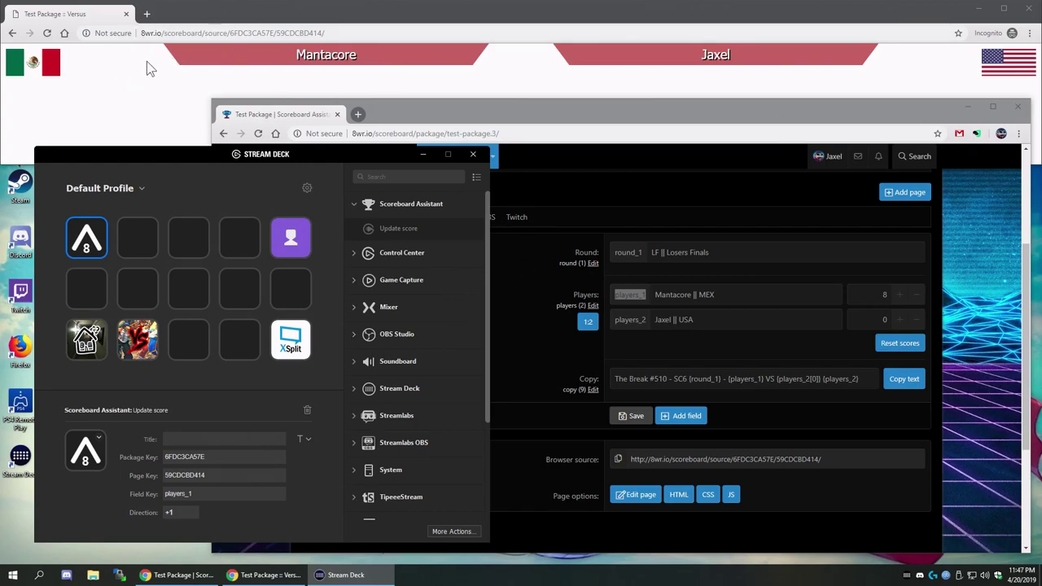
Step: Check that the Versus overlay shows the score 8 to 0, then return to Stream Deck
{"action": "left_click", "coordinate": [535, 303]}
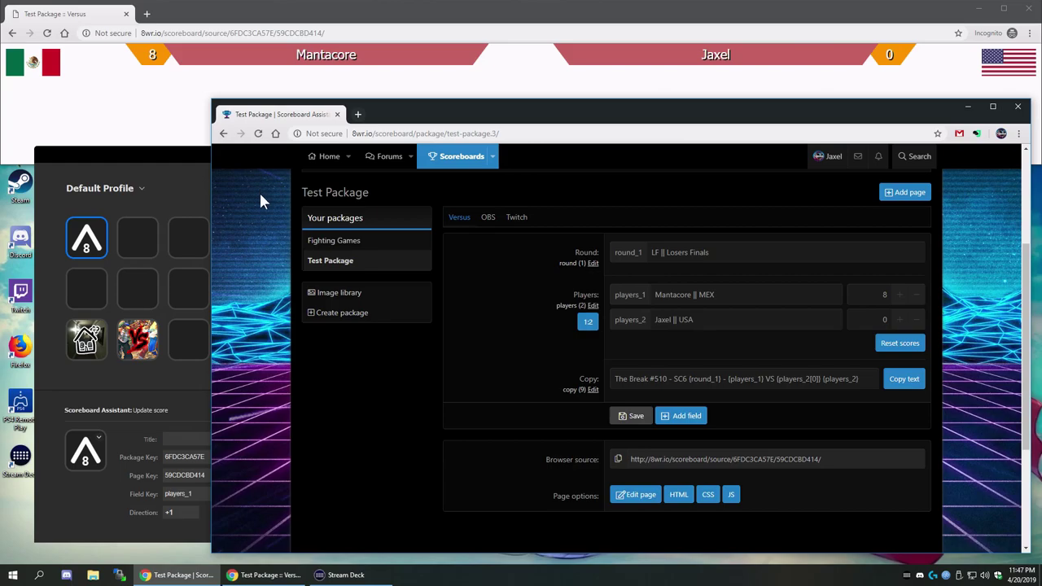
{"action": "left_click", "coordinate": [119, 161]}
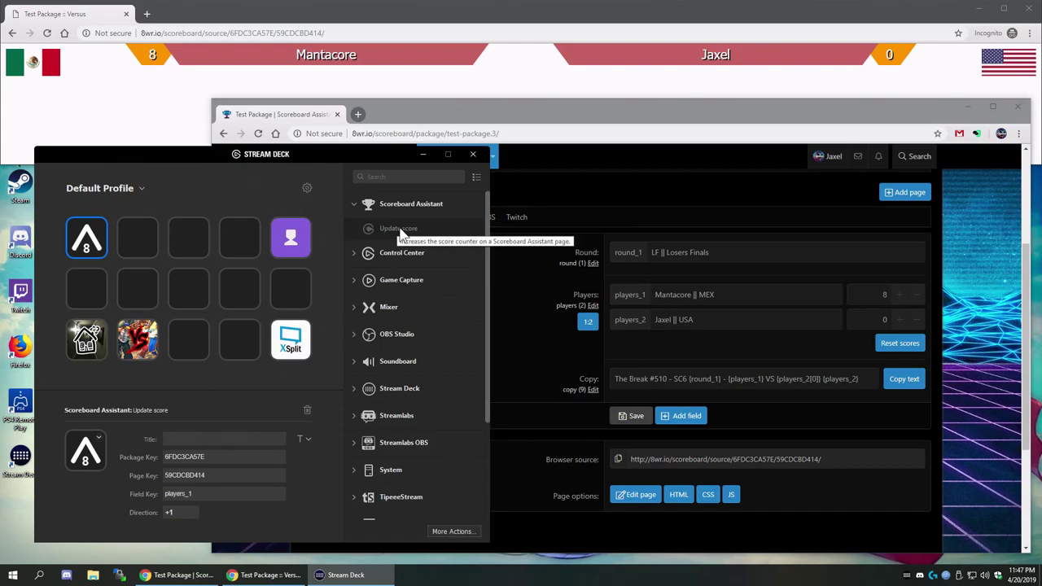
Step: Add an Update score action to a second-row key, copying key values from the player 1 up key
{"action": "left_click_drag", "start_coordinate": [399, 228], "coordinate": [93, 299]}
{"action": "left_click", "coordinate": [90, 253]}
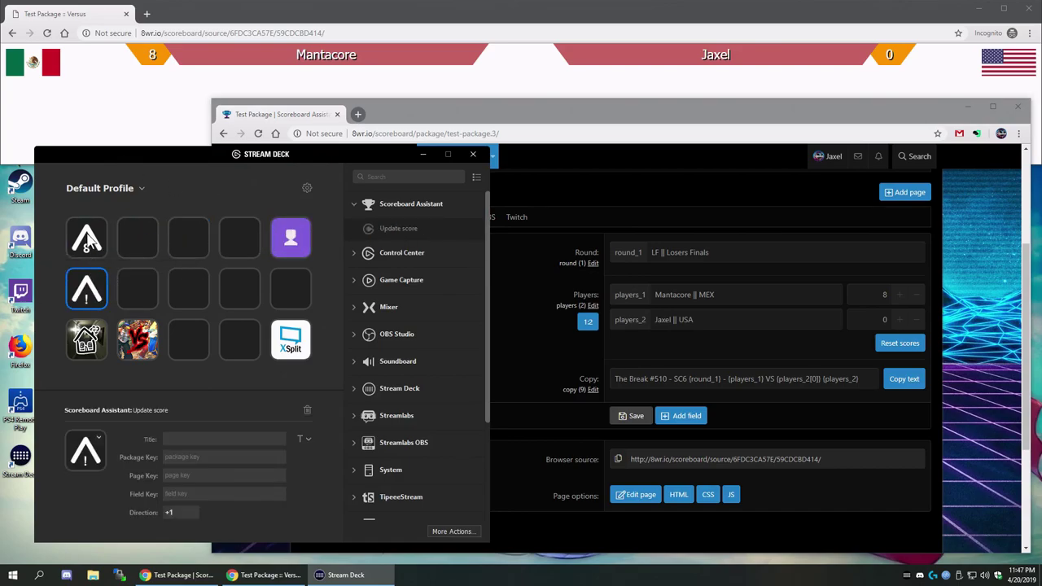
{"action": "double_click", "coordinate": [231, 453]}
{"action": "left_click", "coordinate": [87, 263]}
{"action": "left_click", "coordinate": [86, 285]}
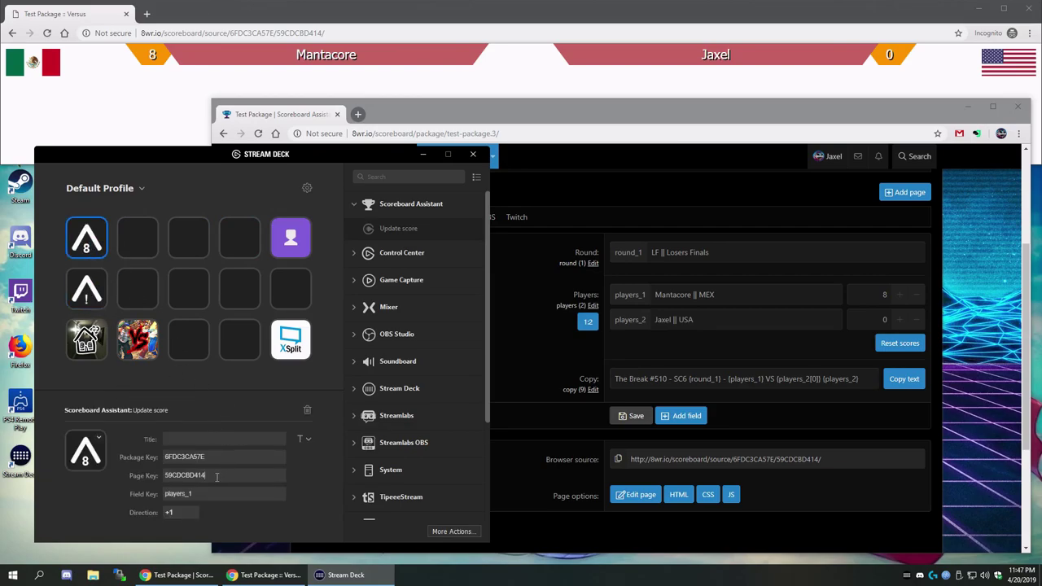
{"action": "left_click", "coordinate": [88, 242]}
{"action": "left_click", "coordinate": [88, 293]}
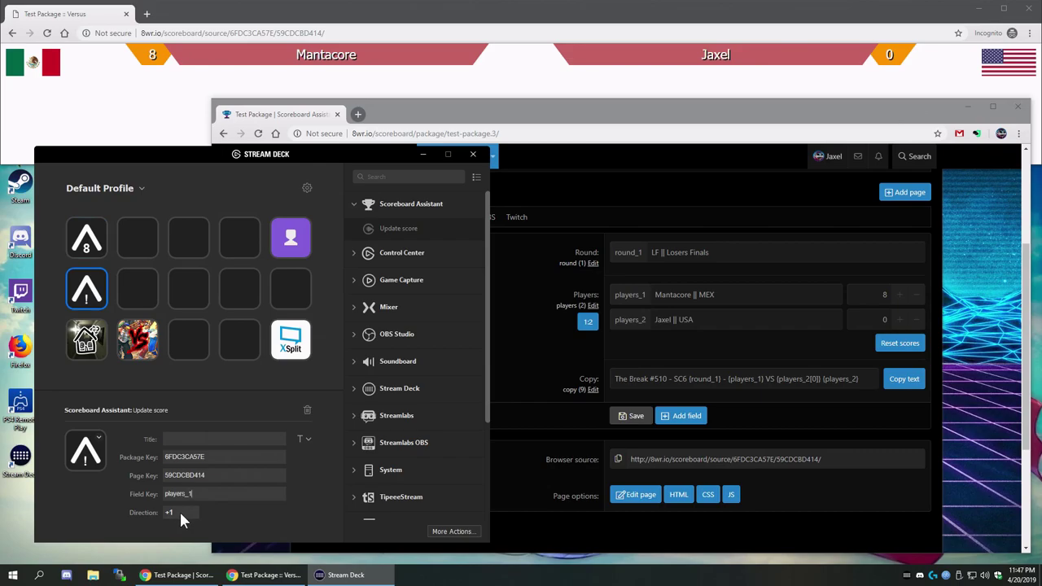
Step: Set the new key's Direction to -1 and realign its score title
{"action": "left_click", "coordinate": [180, 515]}
{"action": "left_click", "coordinate": [176, 535]}
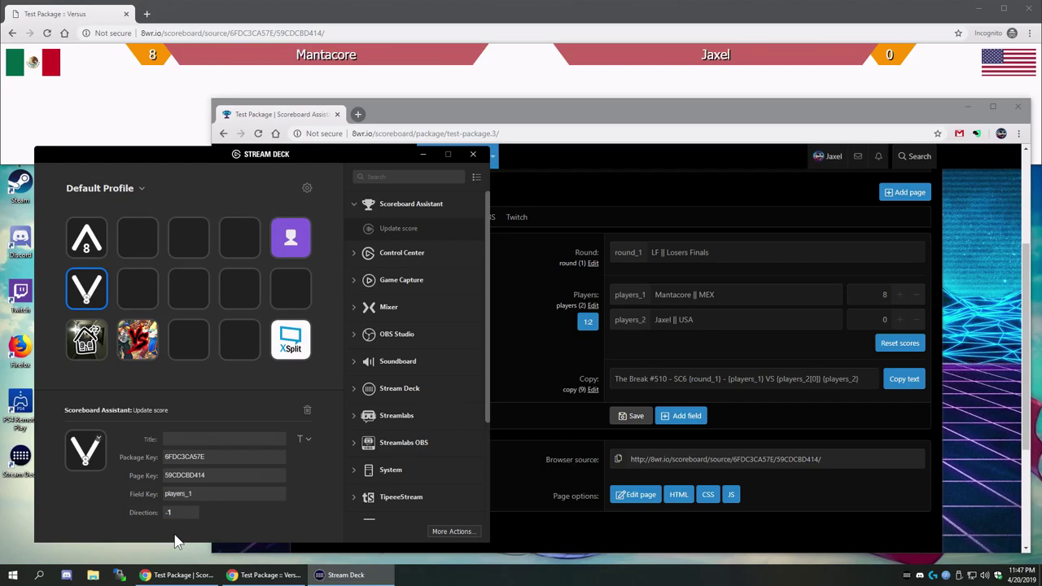
{"action": "left_click", "coordinate": [307, 440]}
{"action": "left_click", "coordinate": [361, 468]}
{"action": "left_click", "coordinate": [307, 440]}
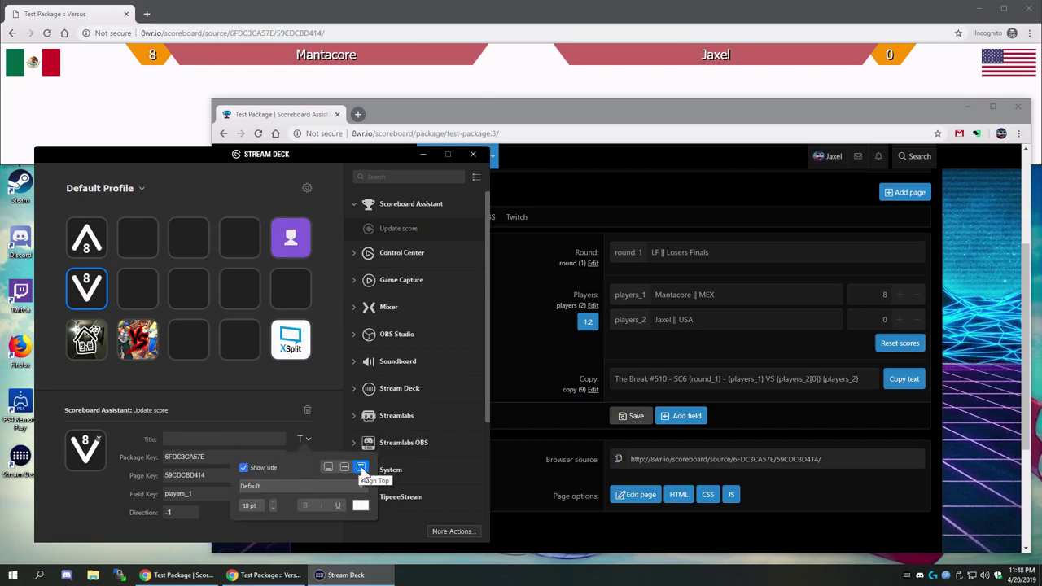
{"action": "left_click", "coordinate": [117, 493]}
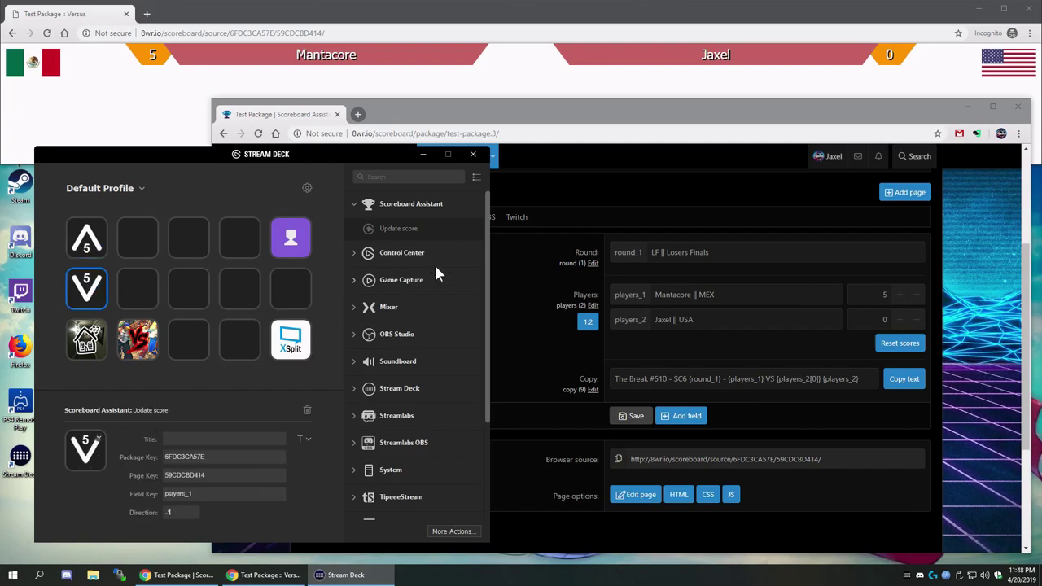
Step: Add a player 2 up key with the copied Page Key and Field Key players_2
{"action": "left_click_drag", "start_coordinate": [384, 225], "coordinate": [138, 237]}
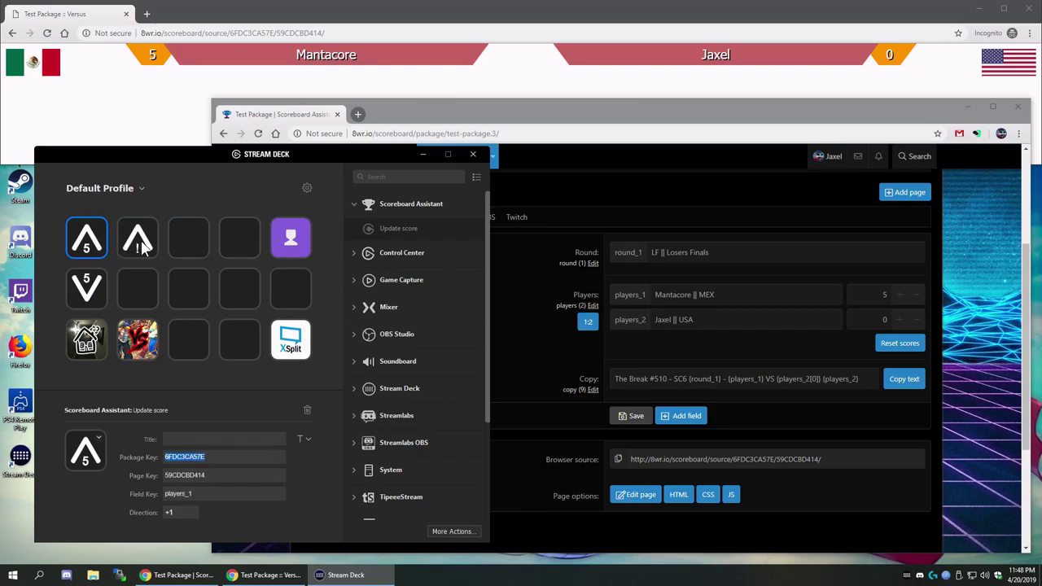
{"action": "left_click", "coordinate": [88, 233]}
{"action": "double_click", "coordinate": [213, 475]}
{"action": "key", "text": "ctrl+c"}
{"action": "left_click", "coordinate": [137, 240]}
{"action": "left_click", "coordinate": [238, 476]}
{"action": "key", "text": "ctrl+v"}
{"action": "left_click", "coordinate": [101, 252]}
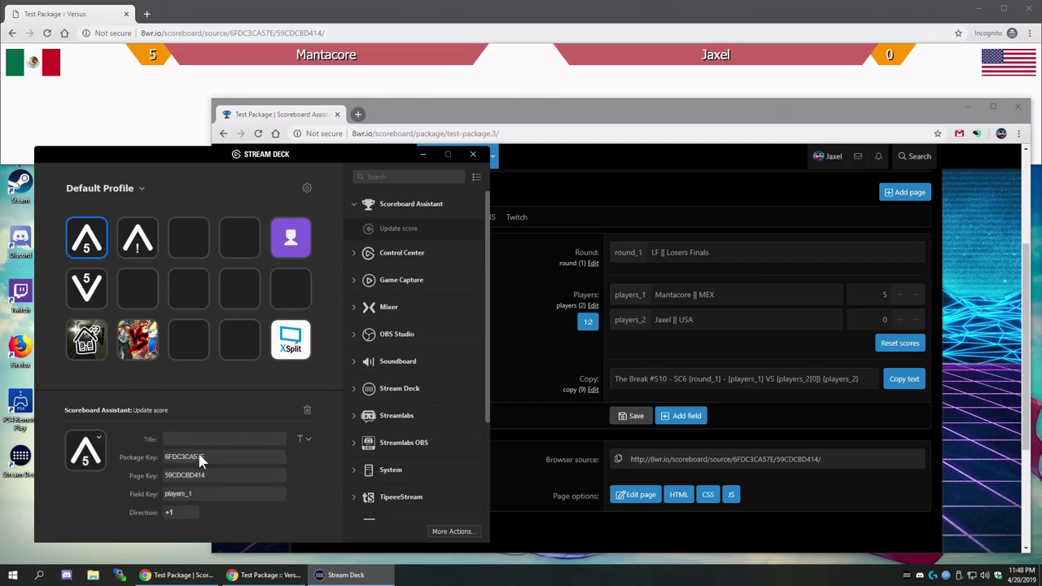
{"action": "double_click", "coordinate": [215, 493]}
{"action": "key", "text": "ctrl+c"}
{"action": "left_click", "coordinate": [138, 240]}
{"action": "left_click", "coordinate": [221, 495]}
{"action": "key", "text": "ctrl+v"}
{"action": "key", "text": "BackSpace"}
{"action": "type", "text": "2"}
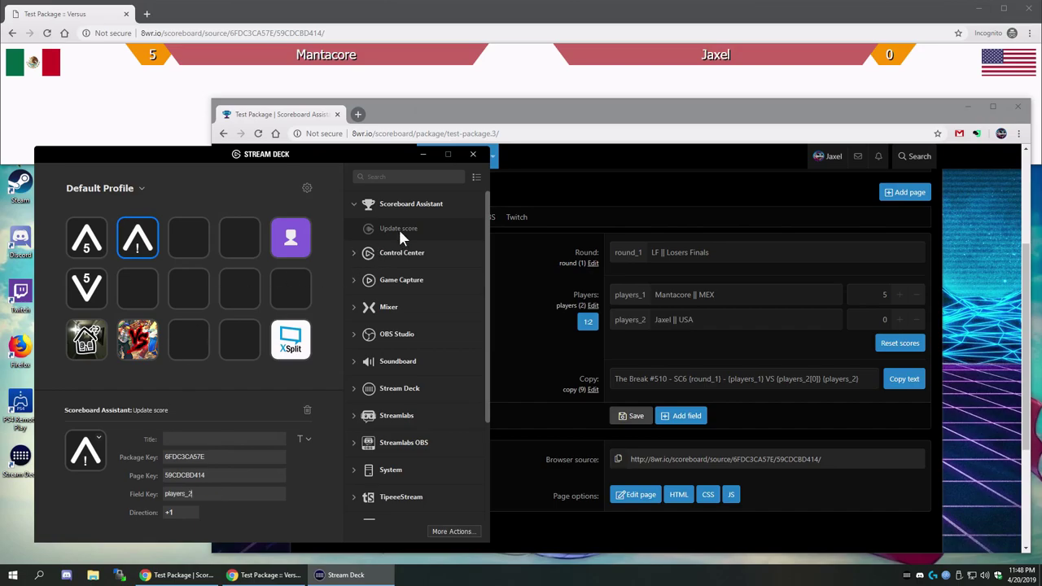
Step: Add a second-row Update score key with Field Key players_2
{"action": "left_click_drag", "start_coordinate": [398, 227], "coordinate": [137, 289]}
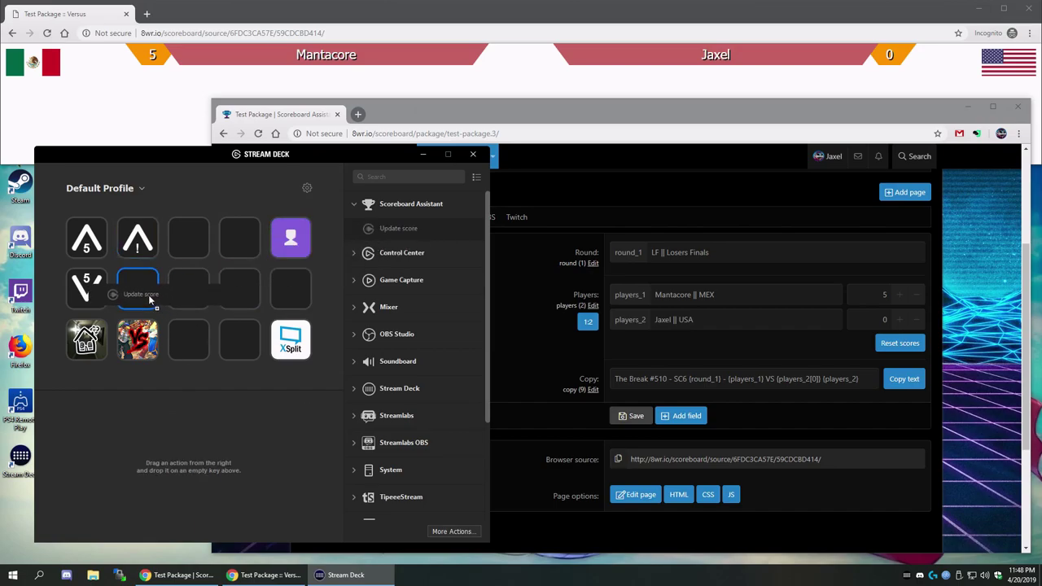
{"action": "left_click", "coordinate": [141, 243]}
{"action": "left_click", "coordinate": [195, 492]}
{"action": "key", "text": "ctrl+v"}
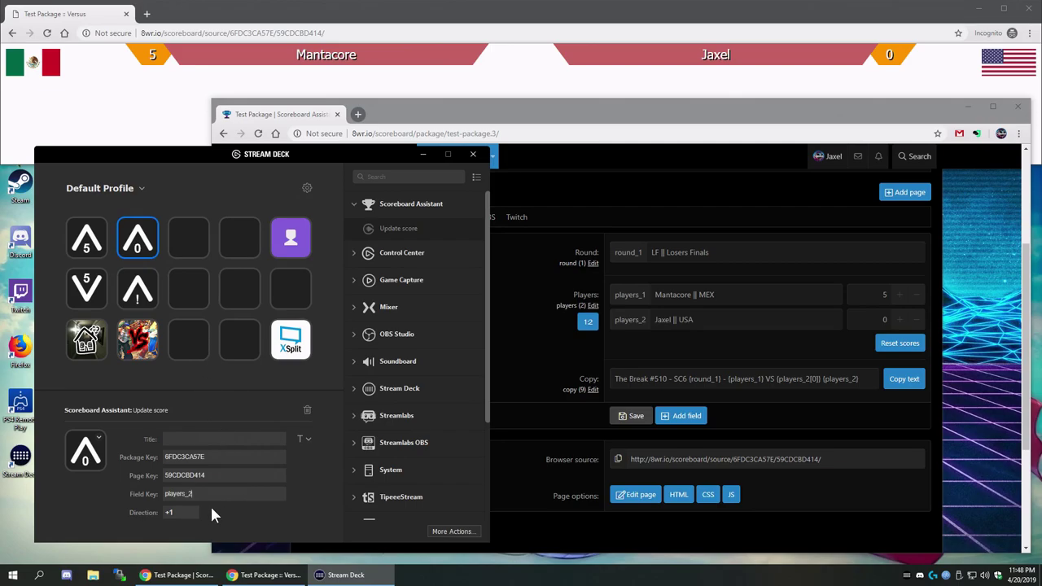
{"action": "left_click", "coordinate": [130, 287]}
{"action": "left_click", "coordinate": [231, 495]}
{"action": "key", "text": "ctrl+v"}
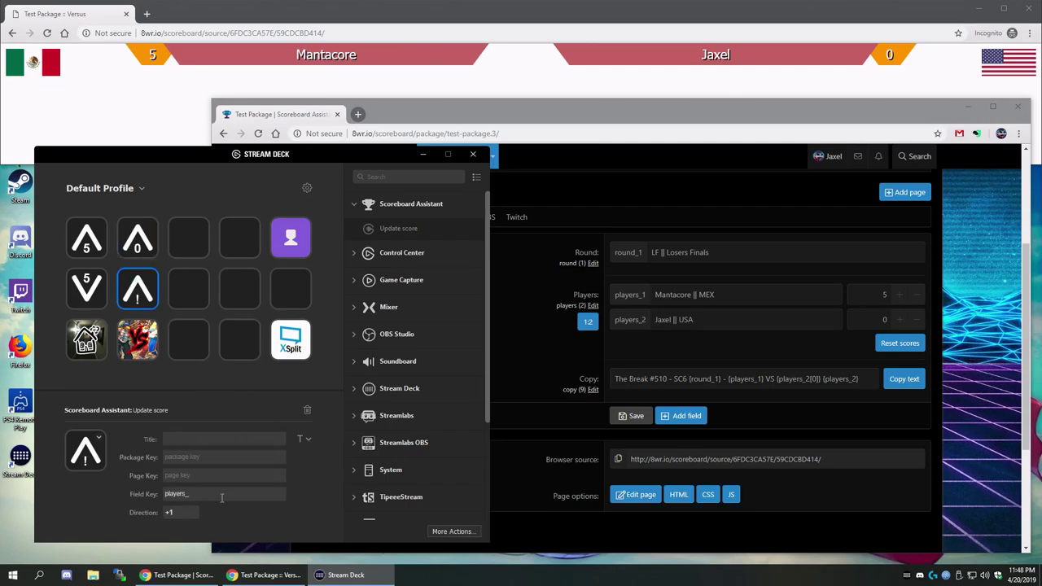
Step: Set the player 2 down key's Direction to -1 and realign its score title
{"action": "left_click", "coordinate": [138, 237]}
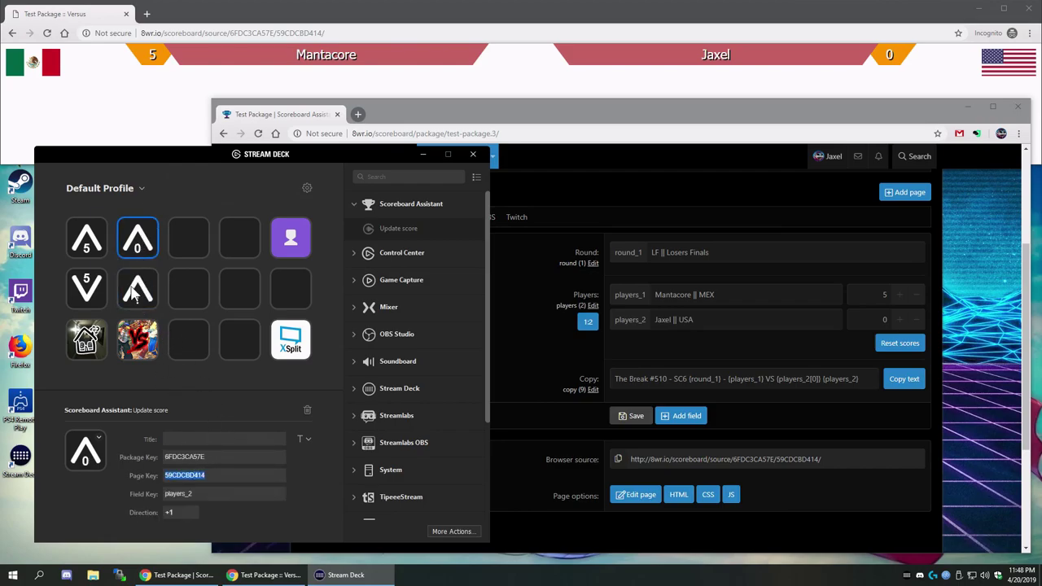
{"action": "left_click", "coordinate": [138, 290]}
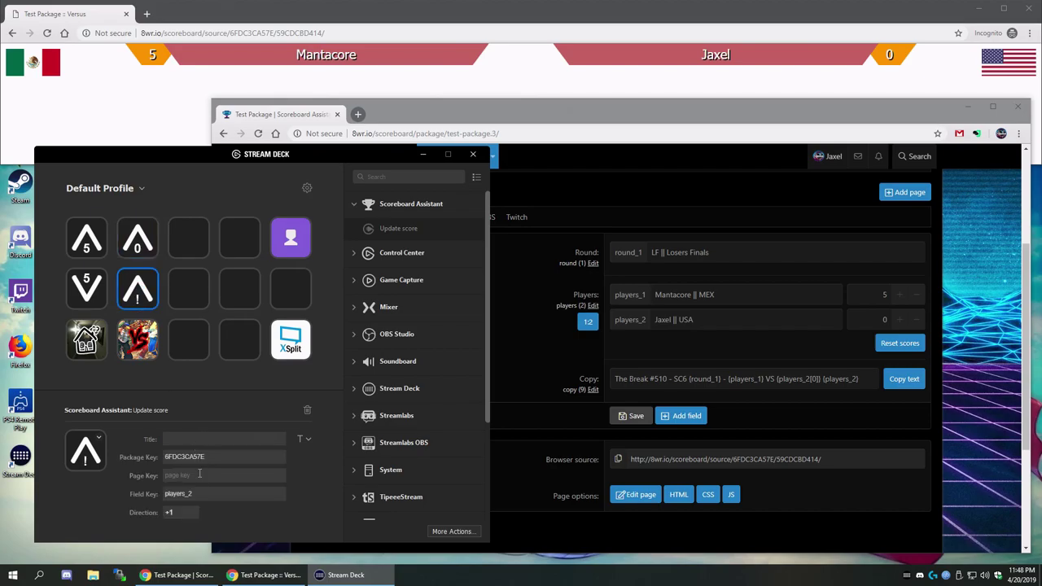
{"action": "left_click", "coordinate": [172, 513]}
{"action": "left_click", "coordinate": [174, 529]}
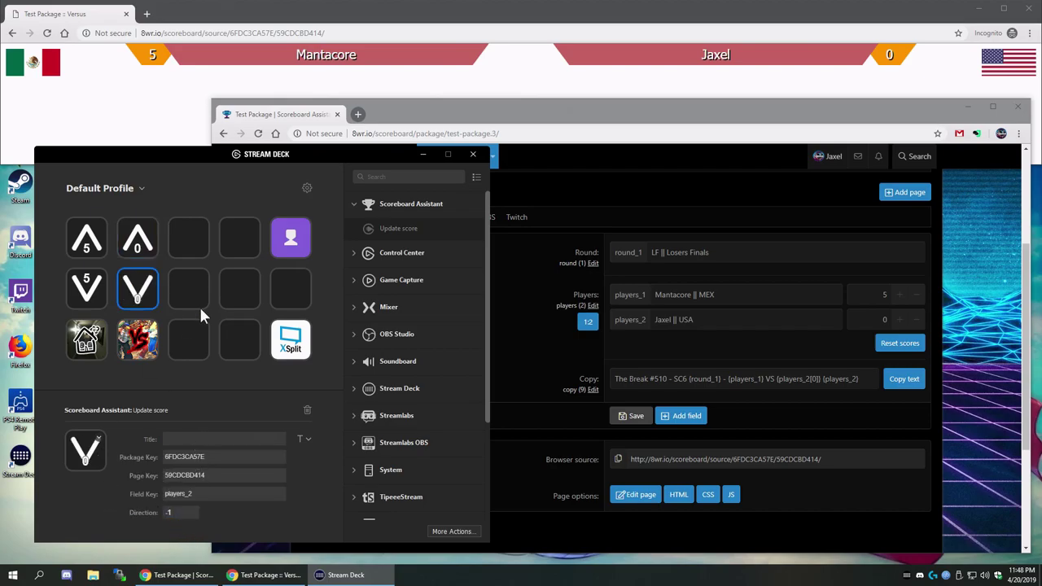
{"action": "left_click", "coordinate": [304, 440]}
{"action": "left_click", "coordinate": [361, 467]}
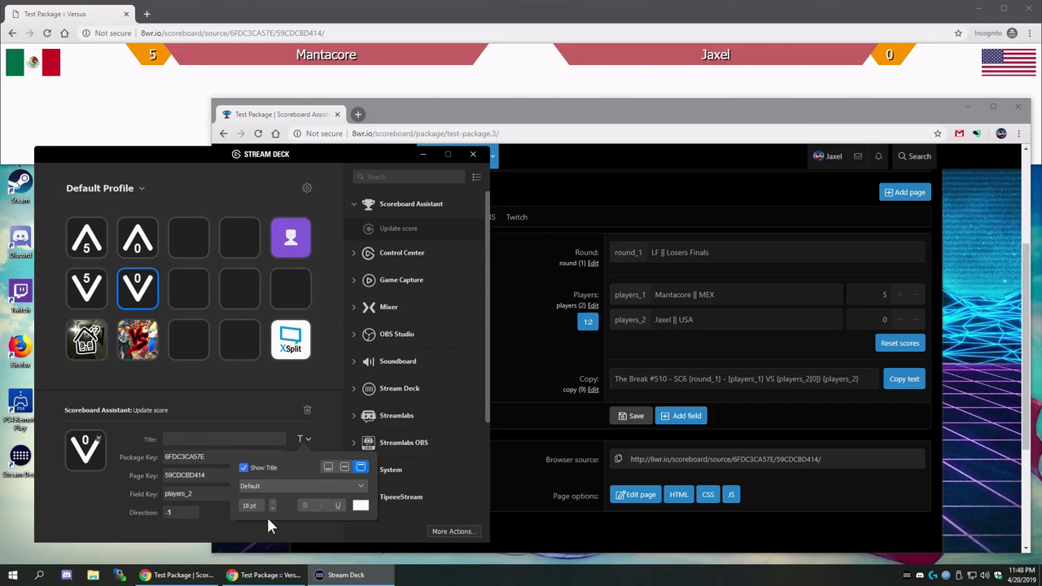